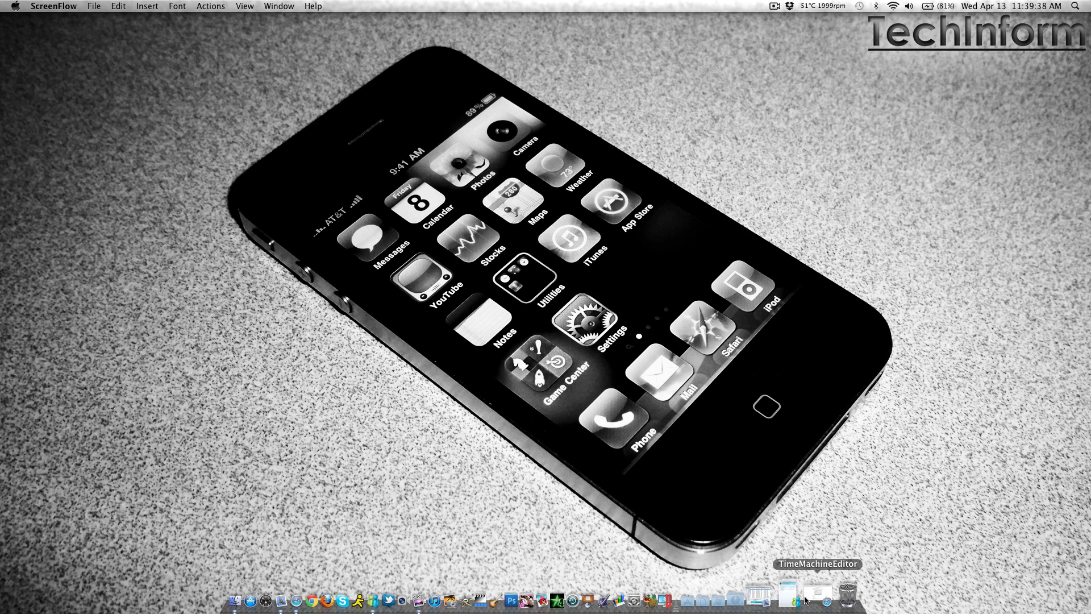
# Step: Launch TimeMachineEditor from the Applications list and reposition its window
pyautogui.click(721, 604)
pyautogui.scroll(-3, 698, 425)
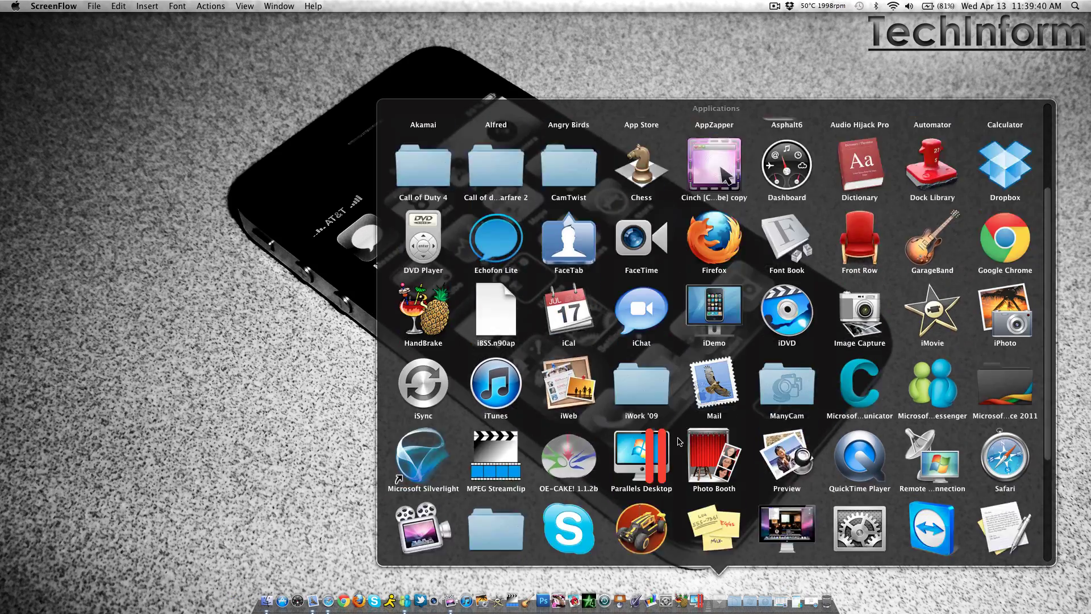
pyautogui.scroll(-5, 698, 425)
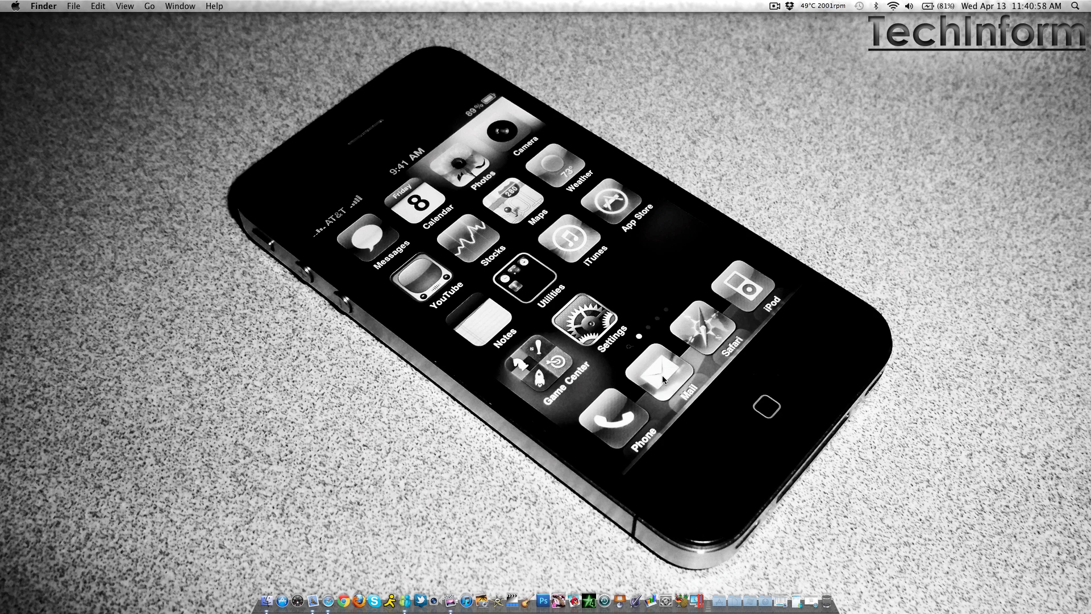
pyautogui.click(809, 600)
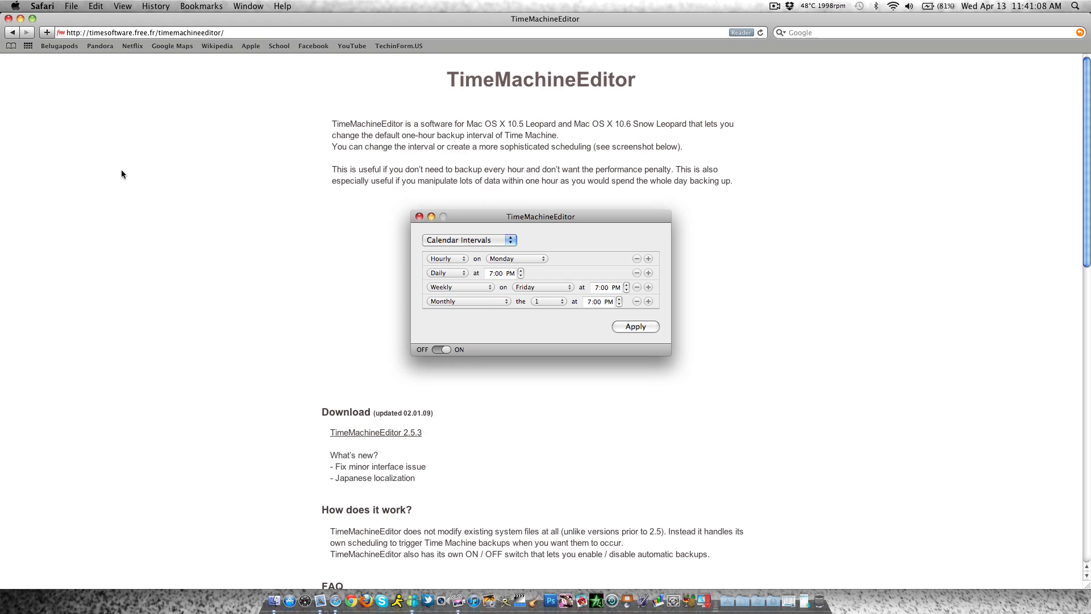
pyautogui.click(21, 18)
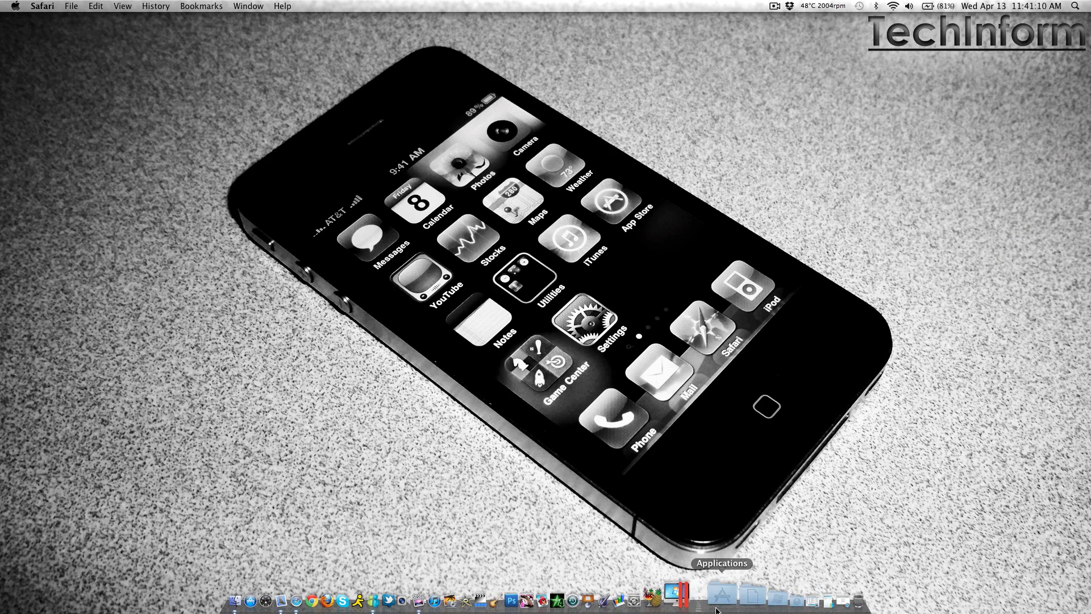
pyautogui.click(715, 606)
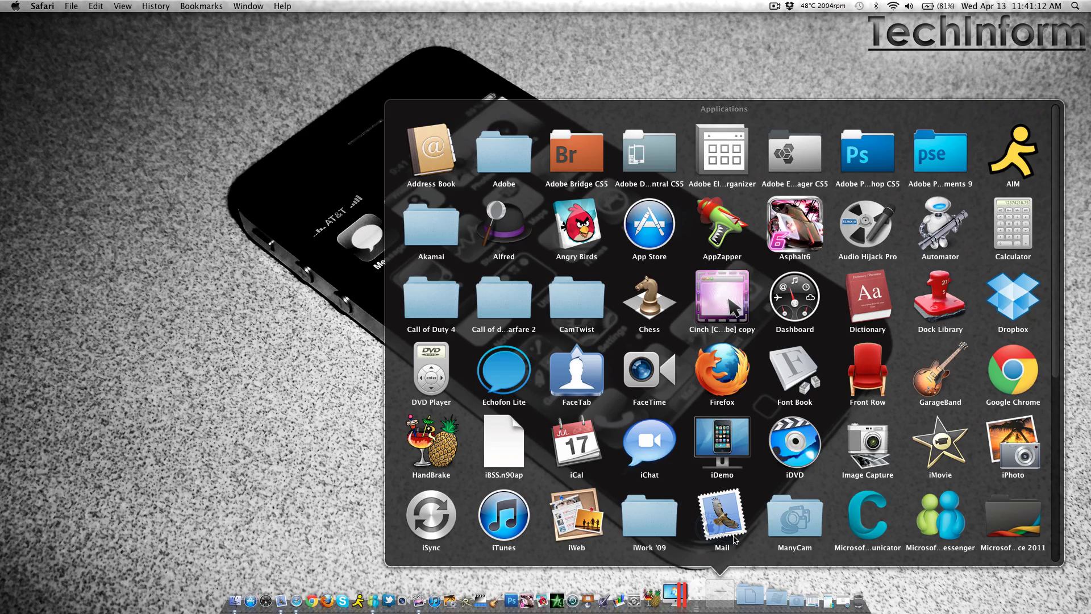
pyautogui.scroll(-5, 767, 522)
pyautogui.click(577, 441)
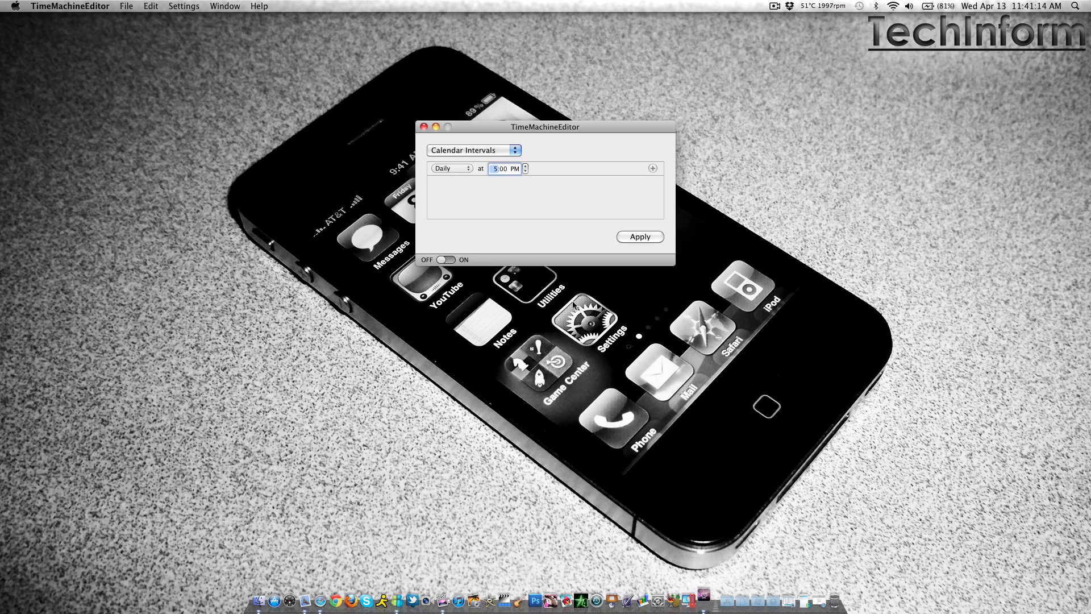
pyautogui.moveTo(489, 125); pyautogui.dragTo(493, 146)
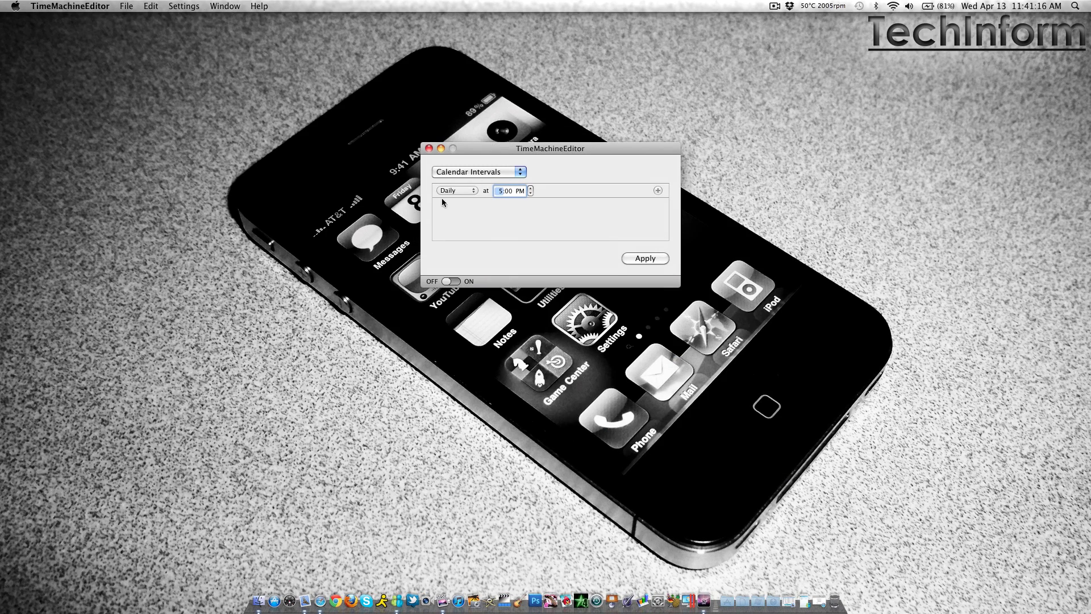
# Step: Keep Calendar Intervals as the scheduling mode with a Daily backup frequency
pyautogui.click(475, 172)
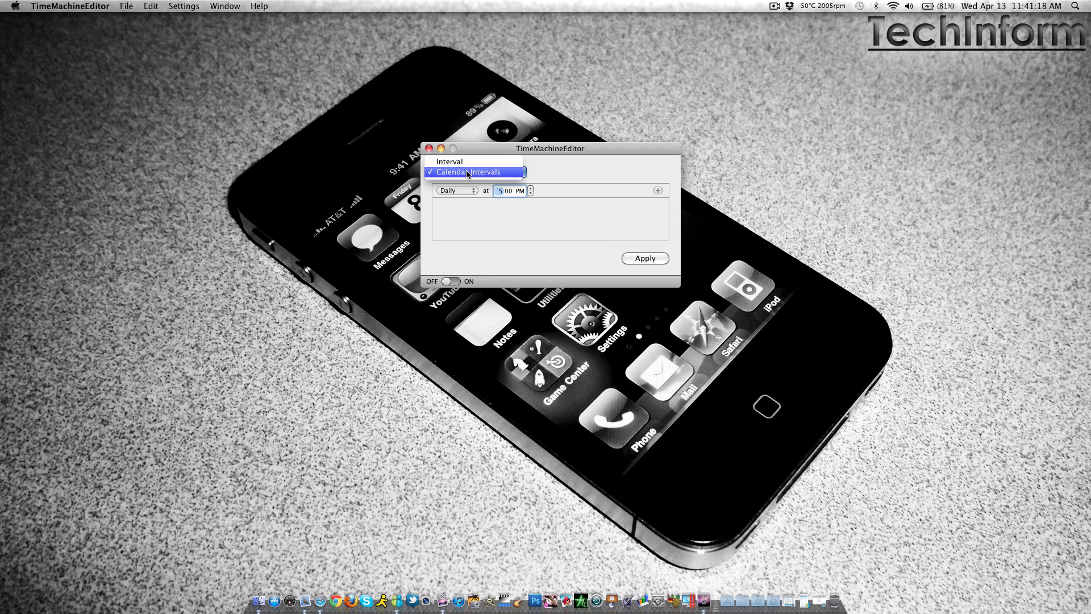
pyautogui.click(466, 171)
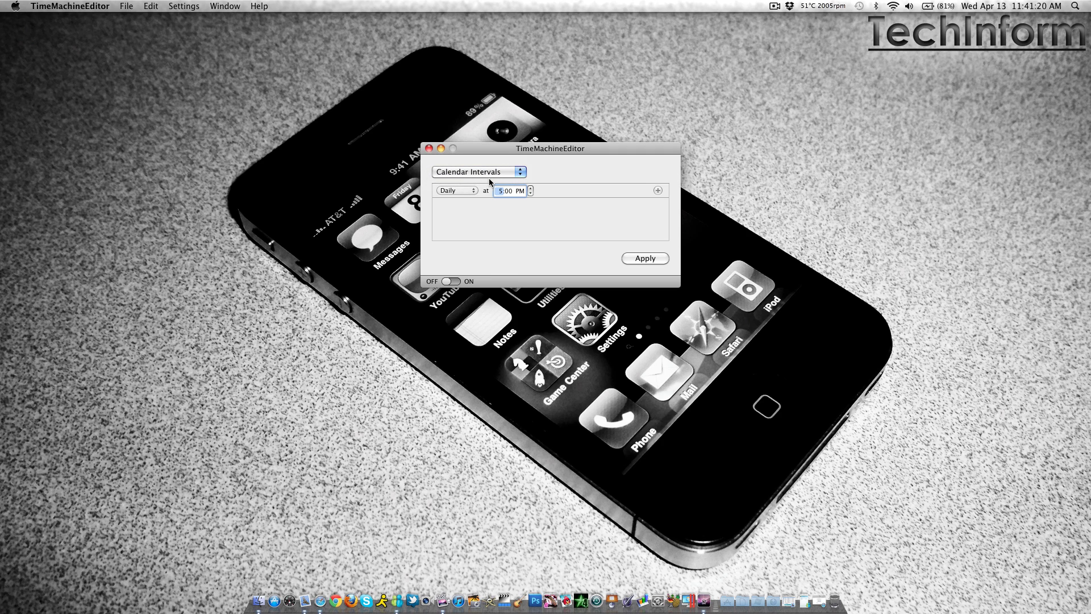
pyautogui.click(470, 190)
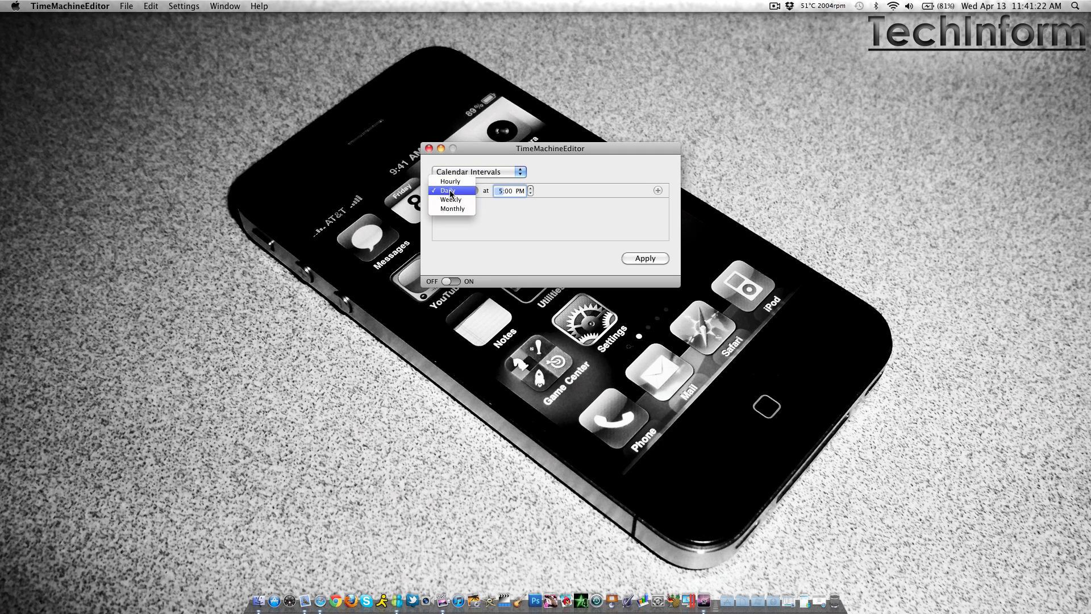
pyautogui.click(451, 194)
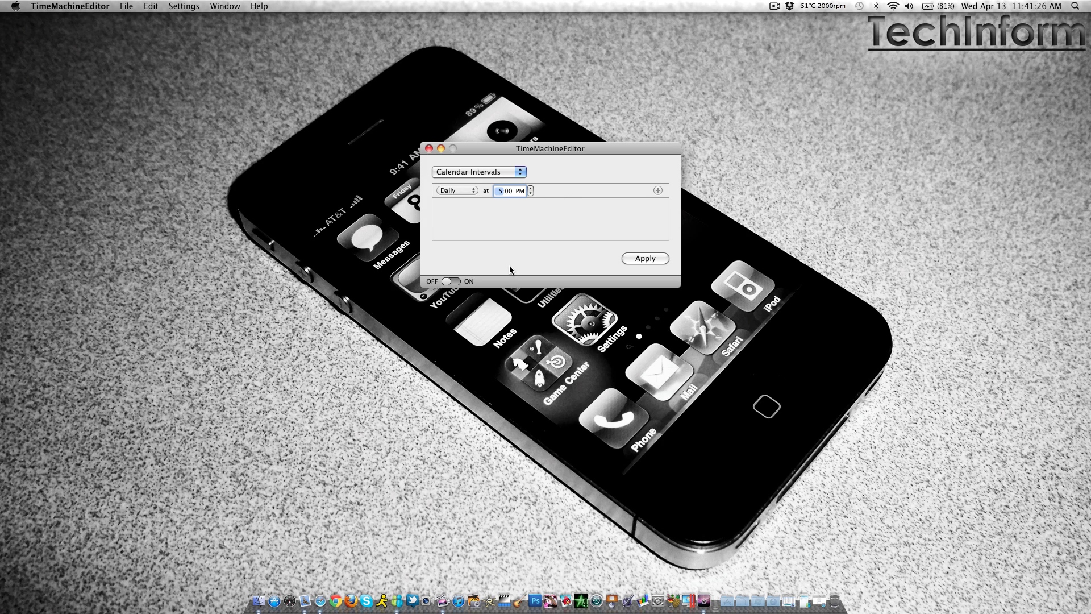
# Step: Switch automatic backups on, authorise with the admin password, and dismiss the success alert
pyautogui.click(450, 282)
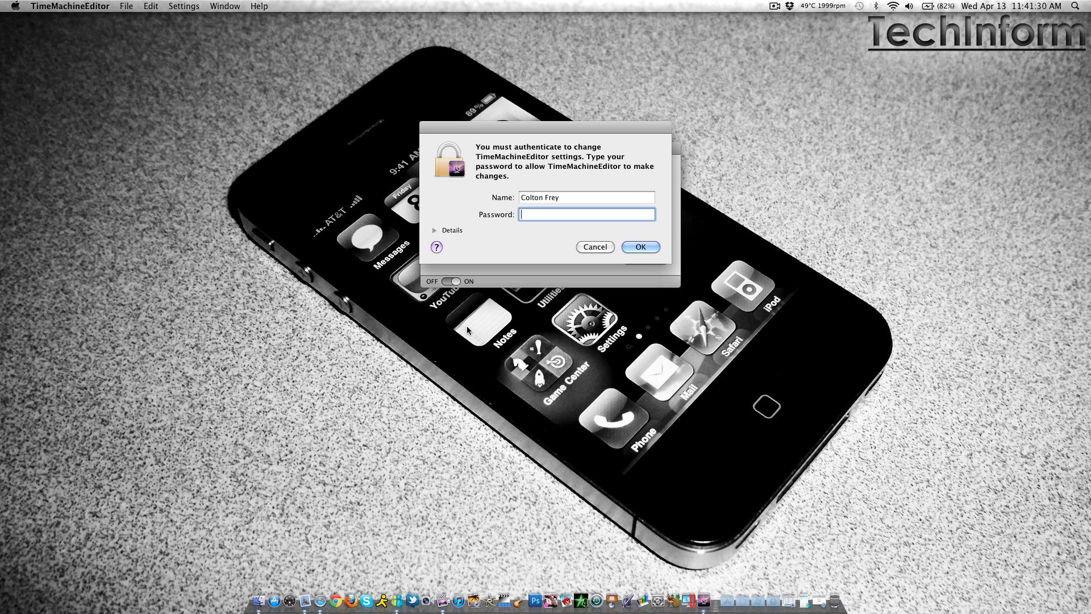
pyautogui.write('•••••••')
pyautogui.write('••••')
pyautogui.press('Return')
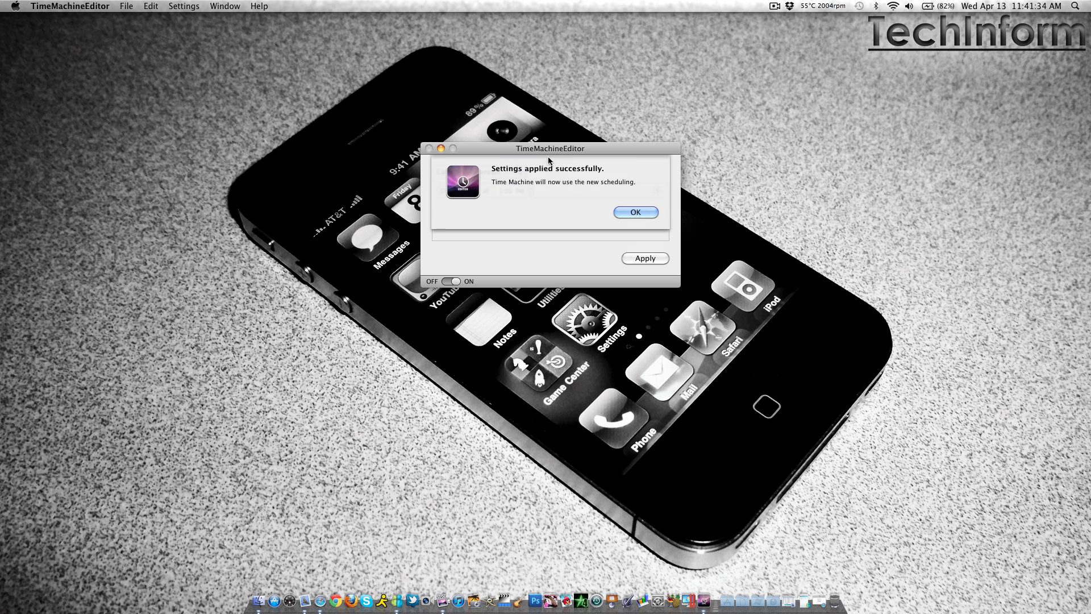
pyautogui.click(636, 211)
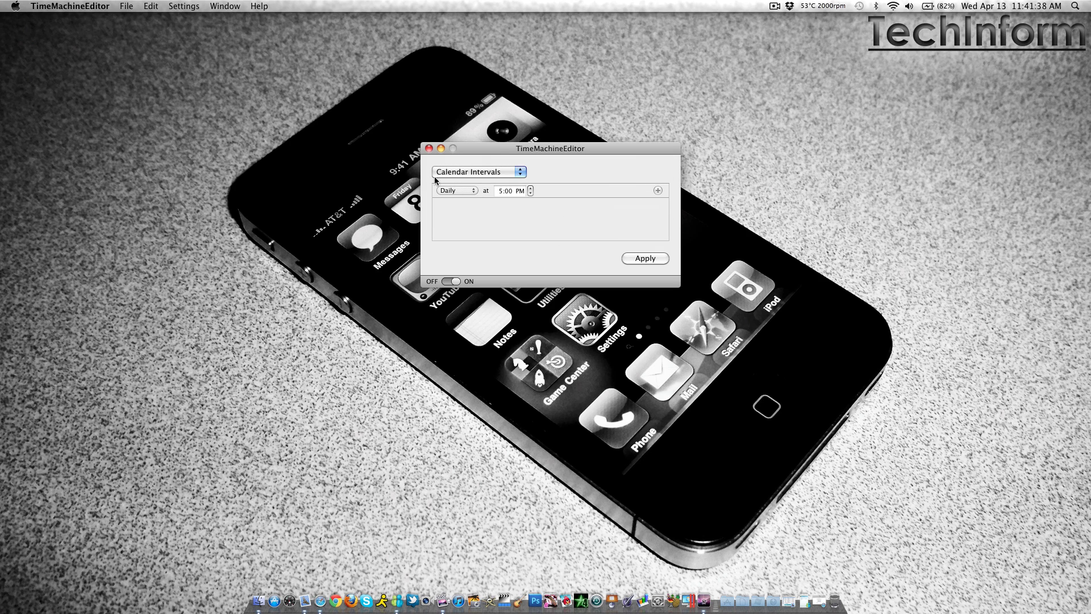
# Step: Close TimeMachineEditor and check the Time Machine menu-bar options
pyautogui.click(428, 148)
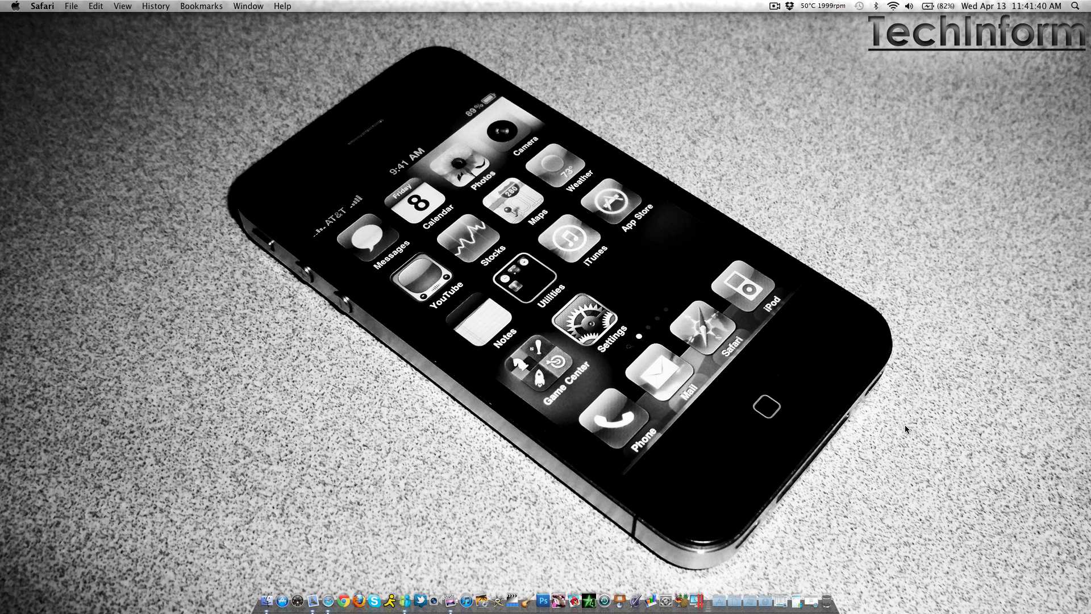
pyautogui.click(860, 6)
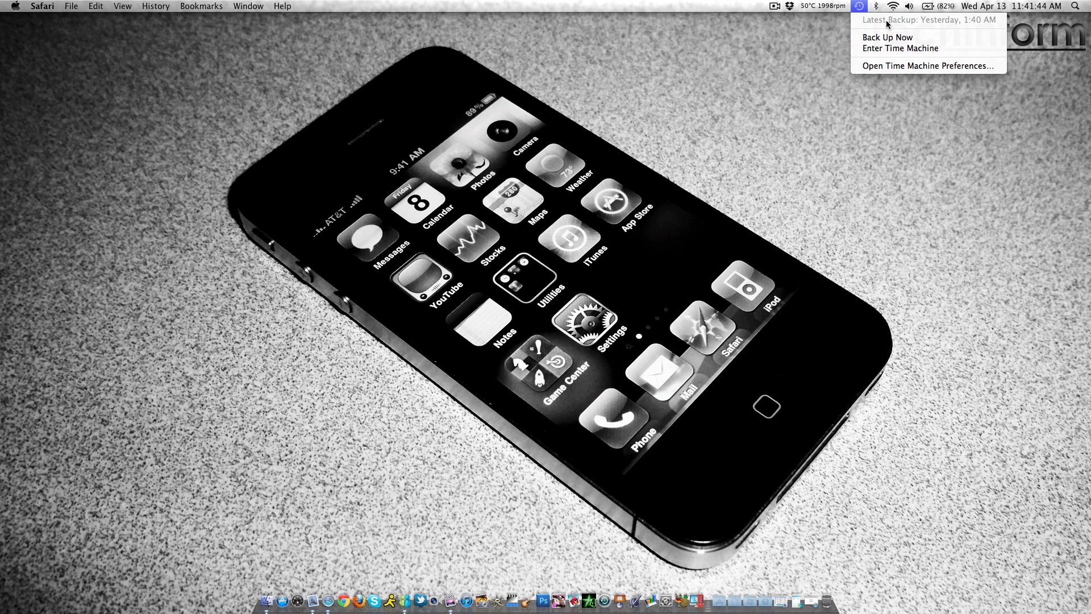
pyautogui.click(884, 48)
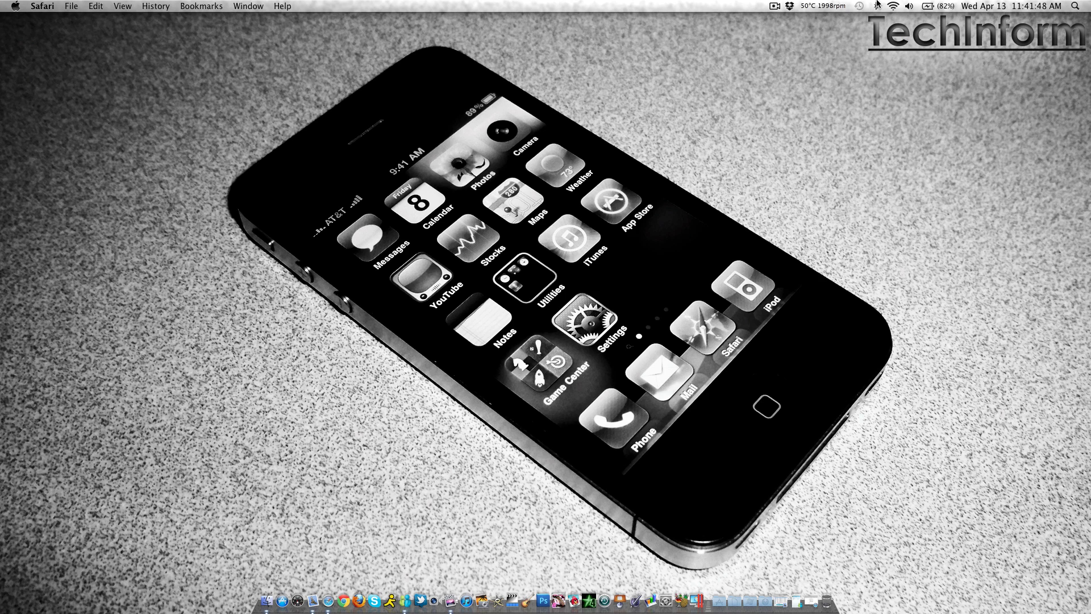
pyautogui.click(858, 6)
pyautogui.click(787, 132)
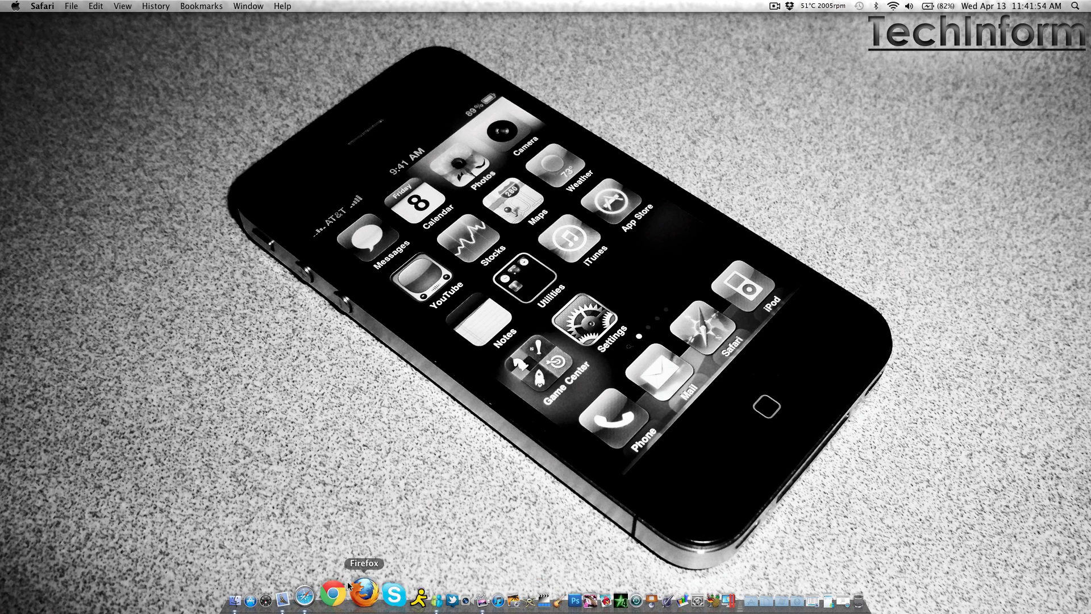
# Step: Browse the Time Machine drive's Backups.backupdb folder in Finder, then close the window
pyautogui.click(267, 600)
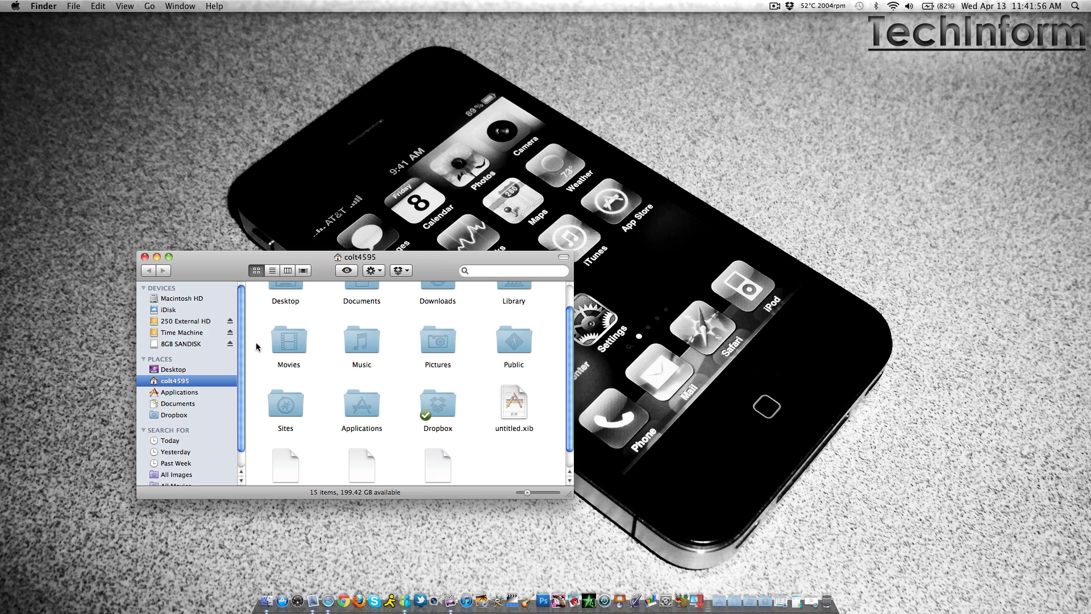
pyautogui.click(182, 333)
pyautogui.moveTo(218, 278); pyautogui.dragTo(504, 227)
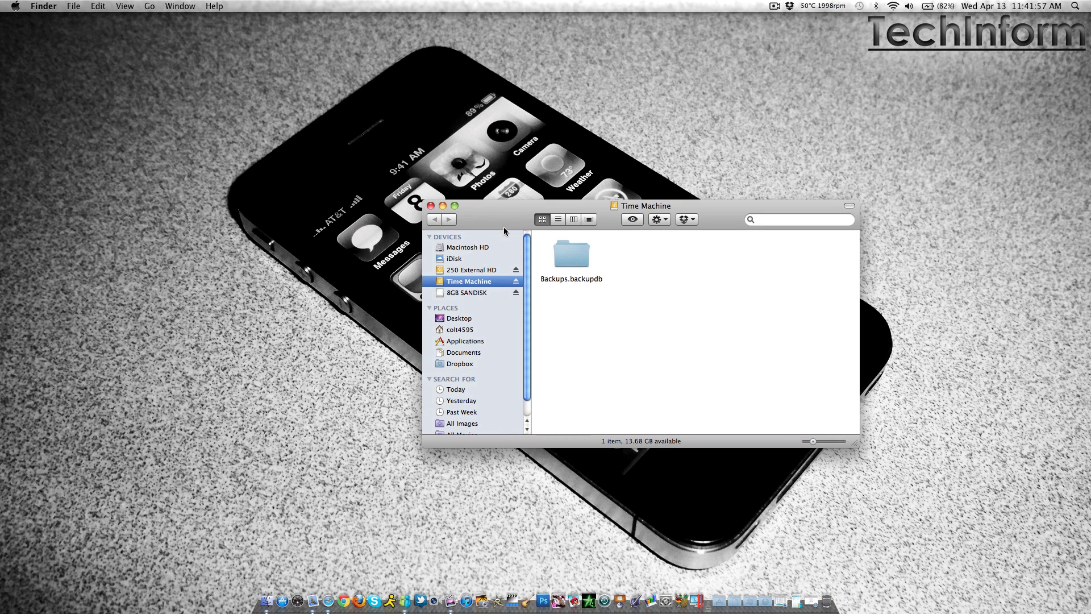
pyautogui.doubleClick(570, 259)
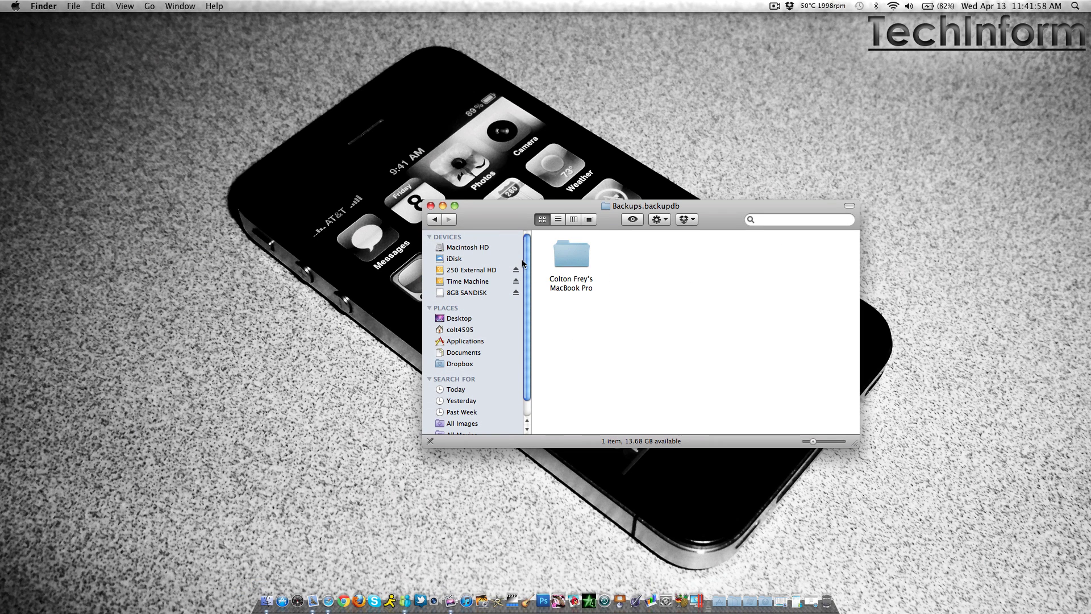
pyautogui.click(431, 205)
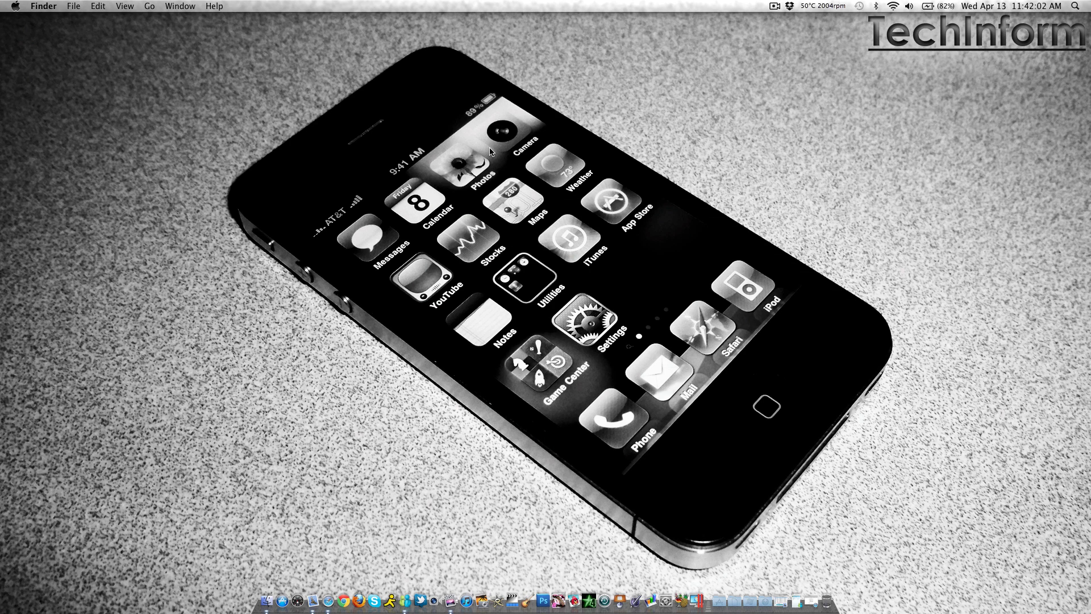